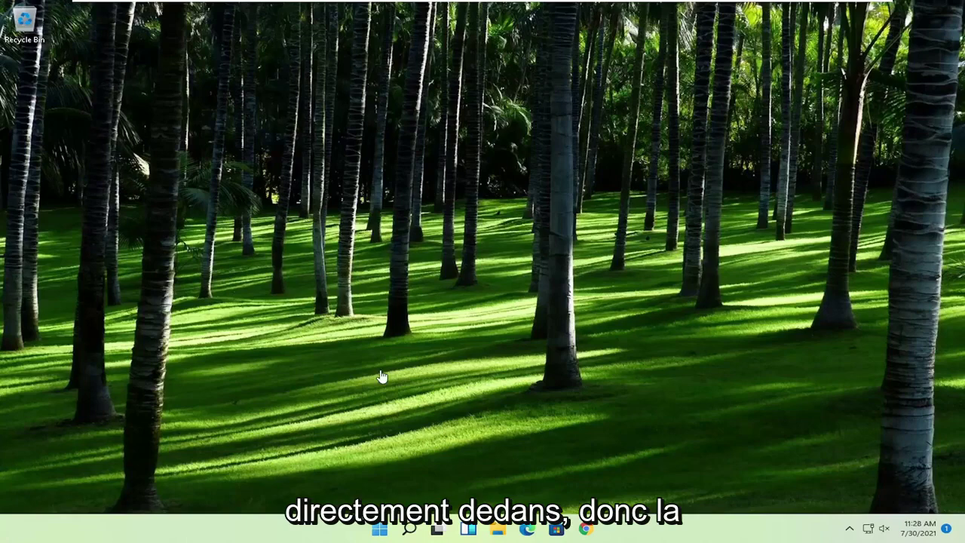
Search the Start menu for regedit and bring up Registry Editor's launch options
left_click(381, 530)
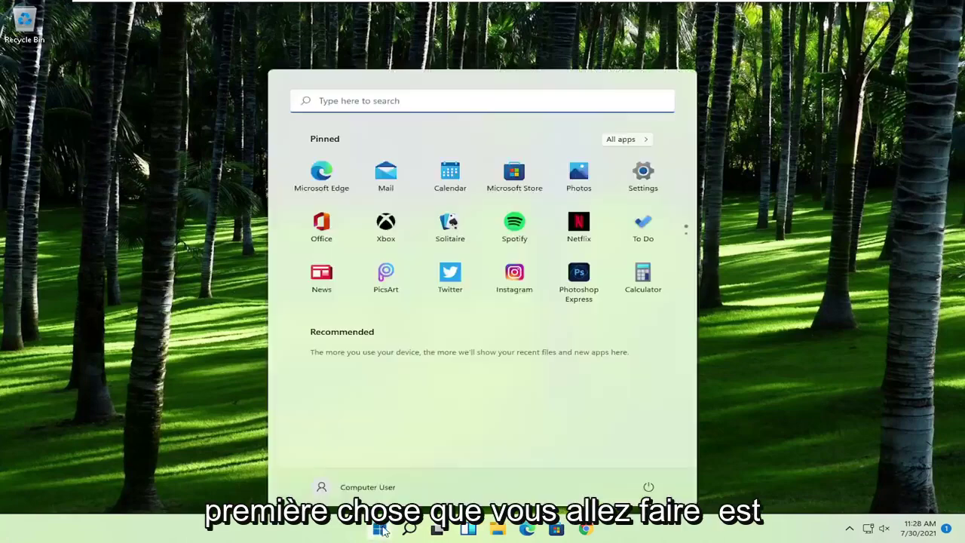
type("regedit")
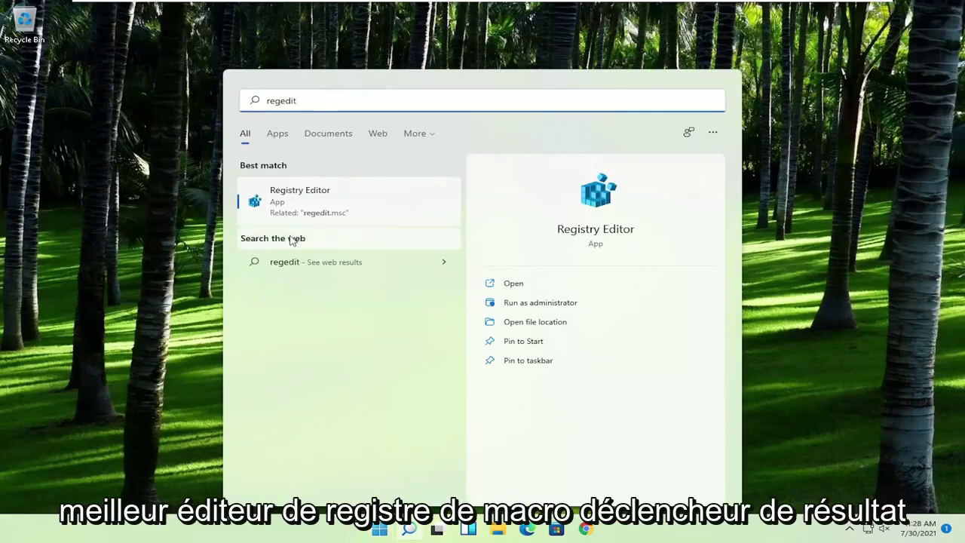
right_click(309, 199)
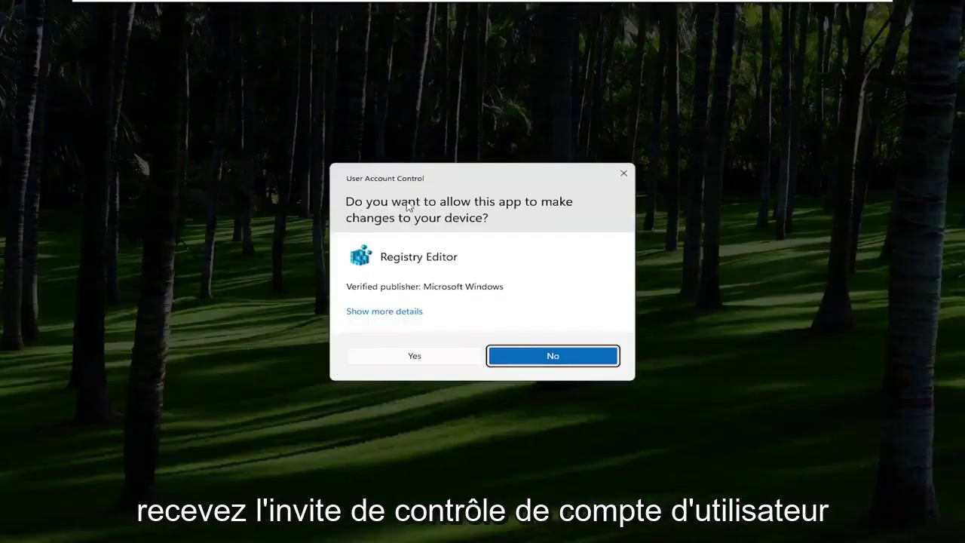
left_click(414, 356)
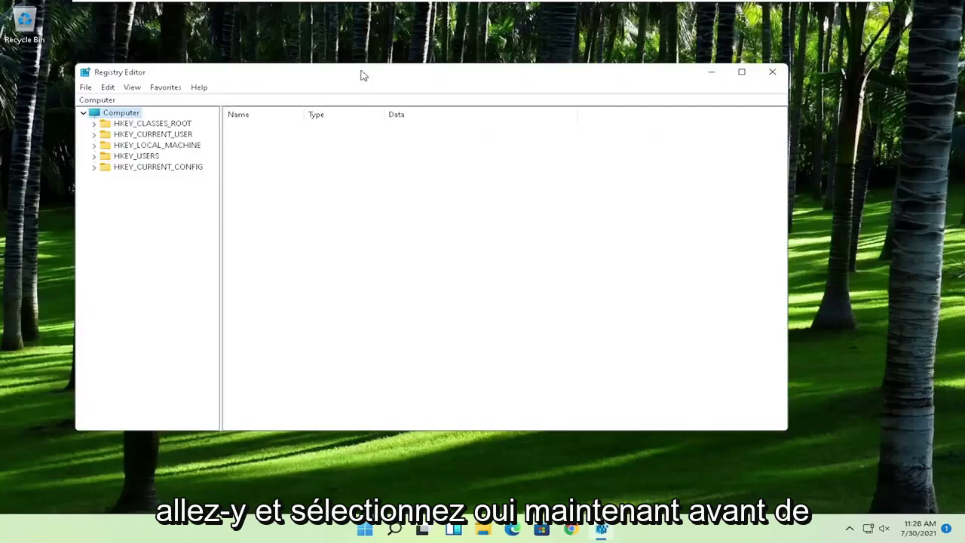
left_click_drag(362, 75, 404, 70)
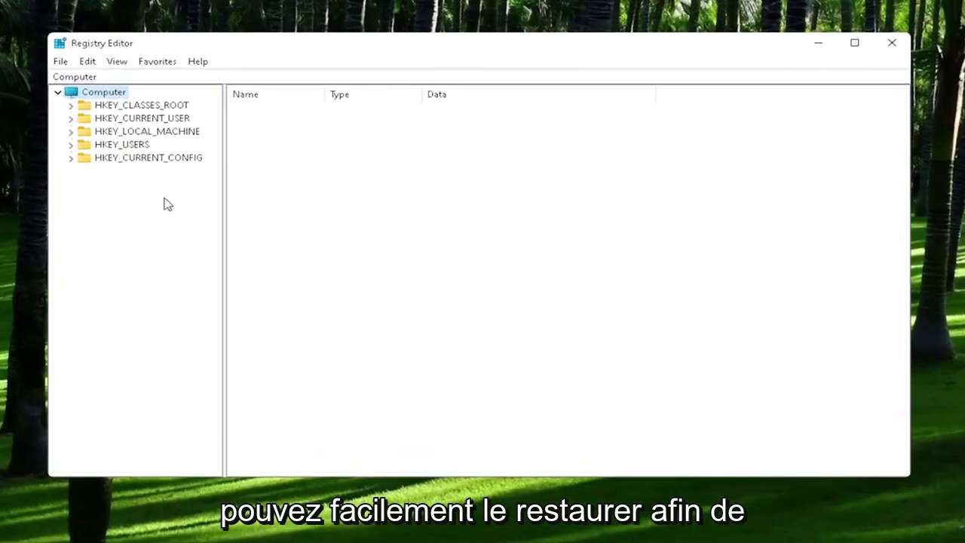
left_click(61, 61)
left_click(91, 93)
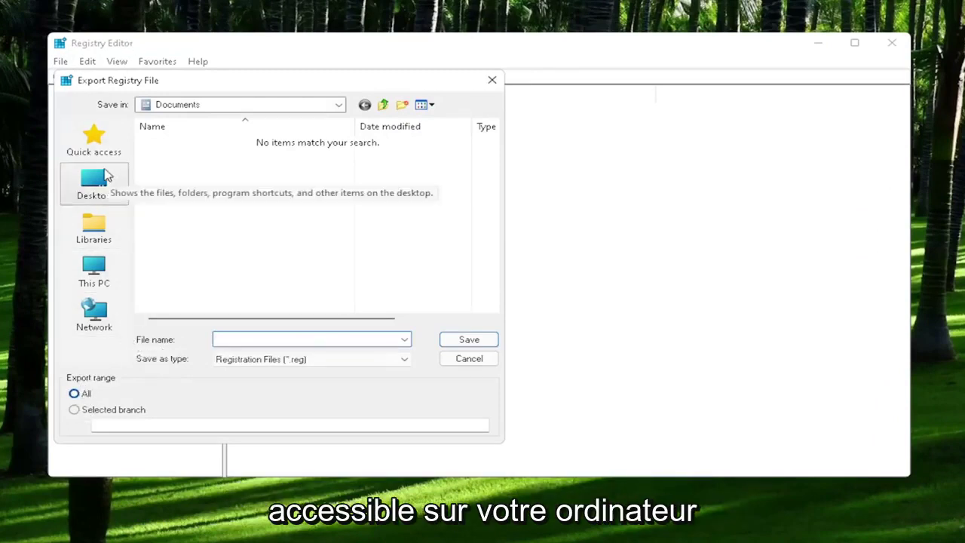
left_click(467, 359)
left_click(61, 61)
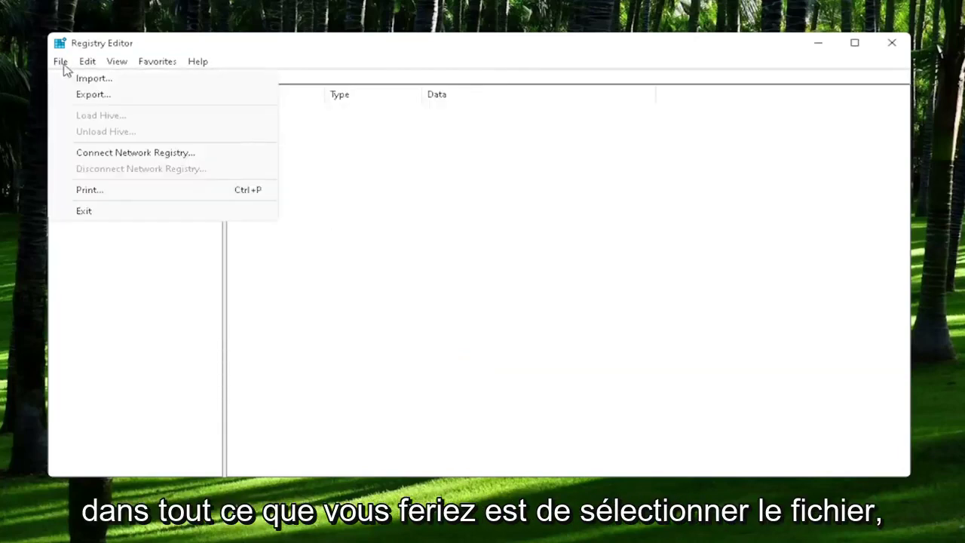
left_click(83, 81)
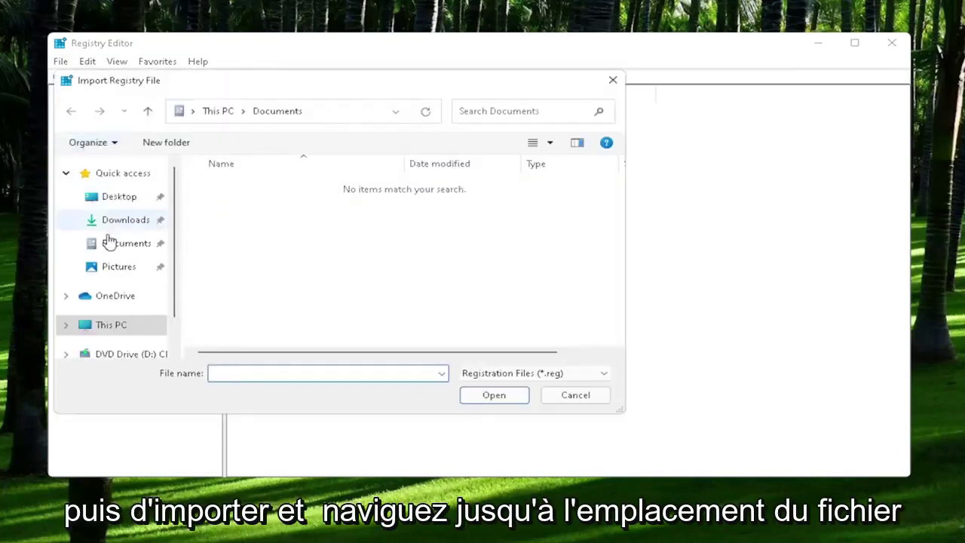
left_click(109, 198)
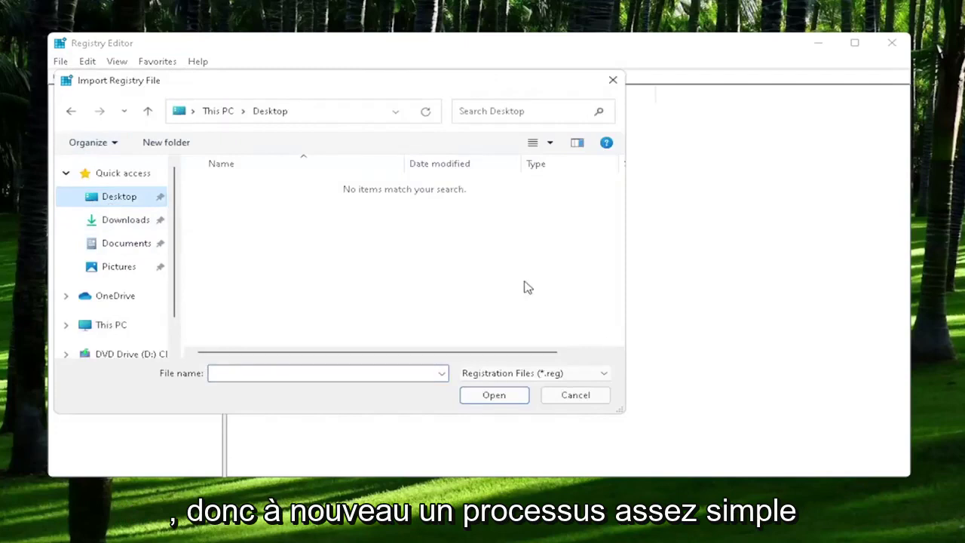
left_click(593, 399)
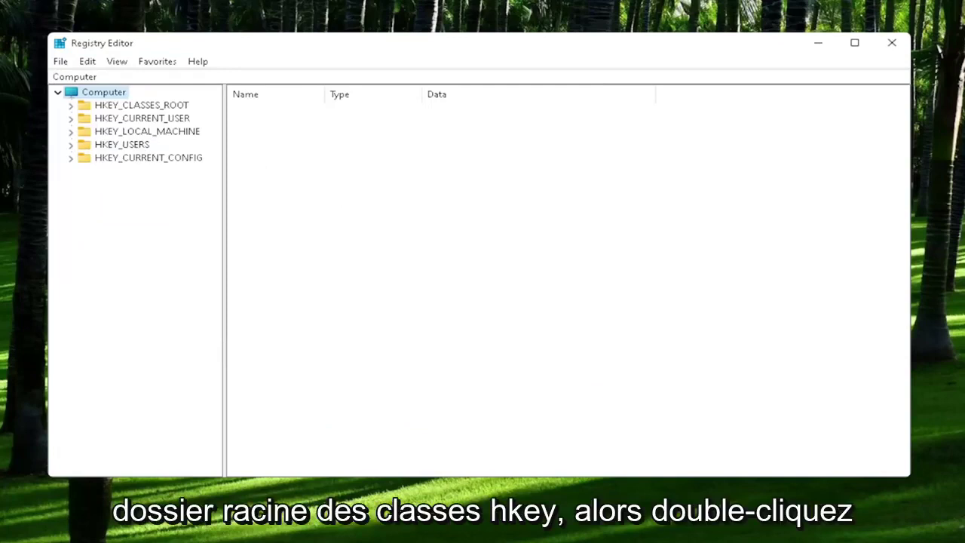
Expand HKEY_CLASSES_ROOT and select the .exe key
left_click(147, 109)
double_click(152, 109)
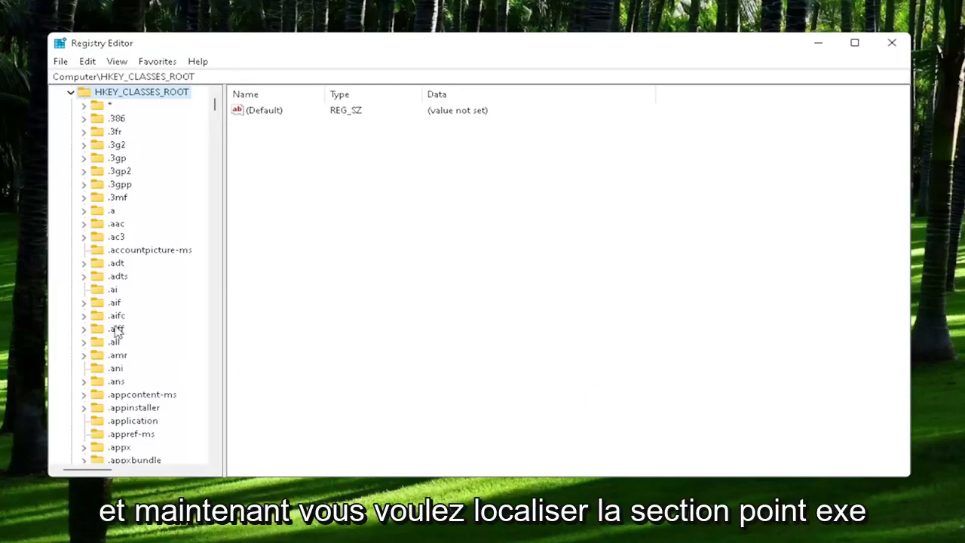
scroll(119, 338, "down", 1)
scroll(119, 343, "down", 6)
scroll(118, 343, "down", 6)
scroll(117, 377, "down", 6)
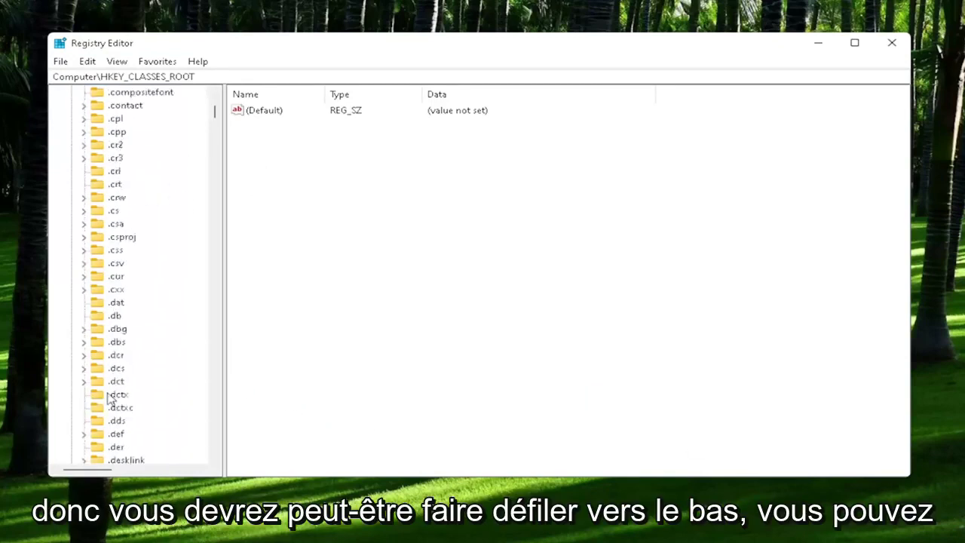
scroll(117, 398, "down", 6)
scroll(117, 398, "down", 6)
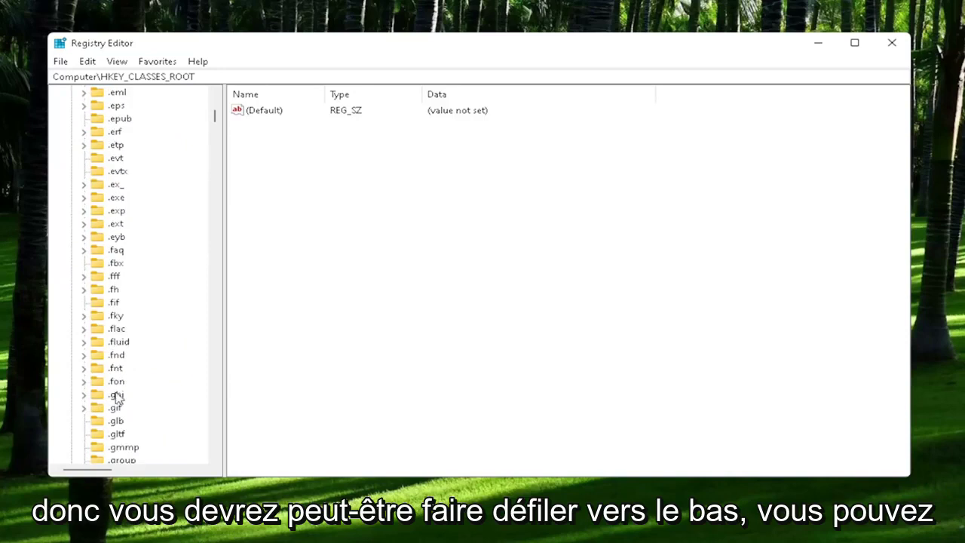
left_click(116, 200)
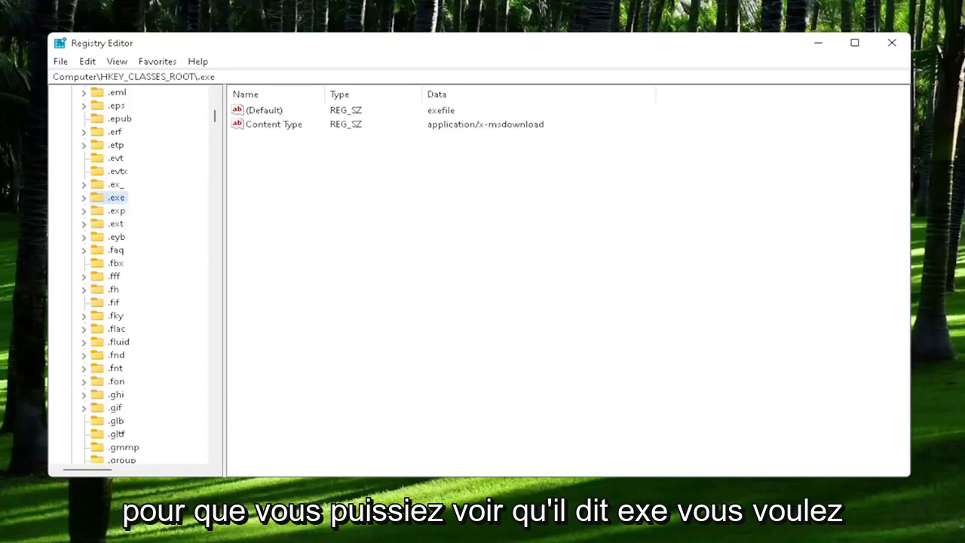
Set the .exe key's (Default) value data to exefile
left_click(261, 110)
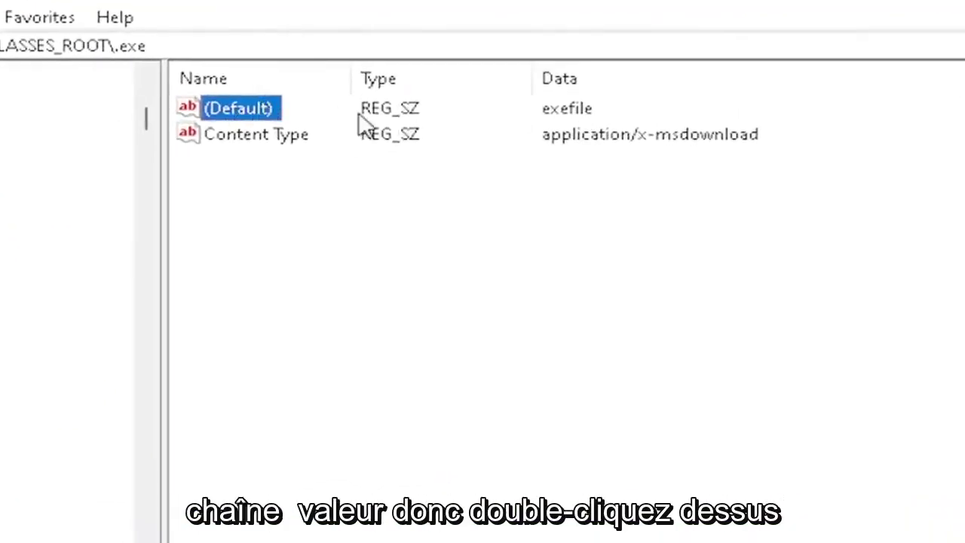
double_click(236, 119)
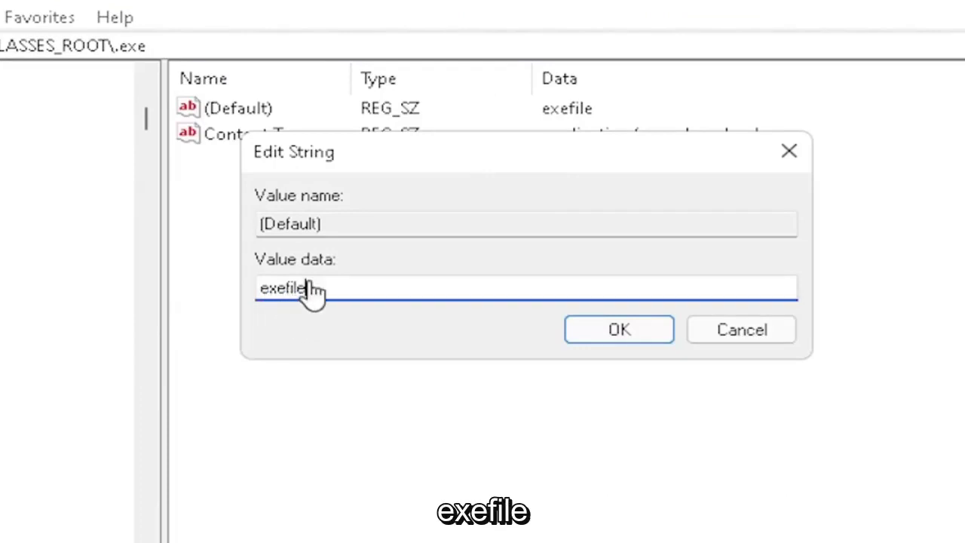
left_click(646, 341)
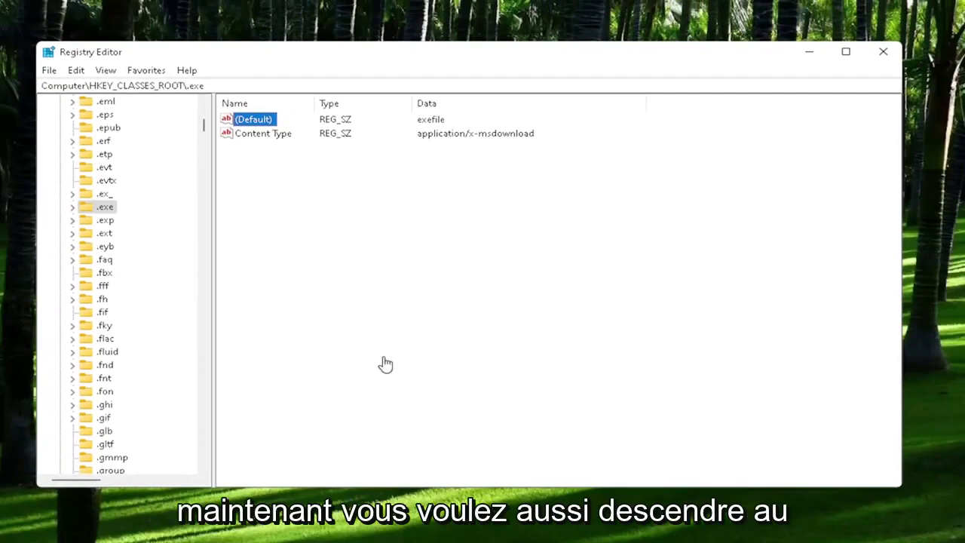
Jump to HKEY_CLASSES_ROOT\exefile and confirm its (Default) value reads Application
scroll(106, 405, "down", 5)
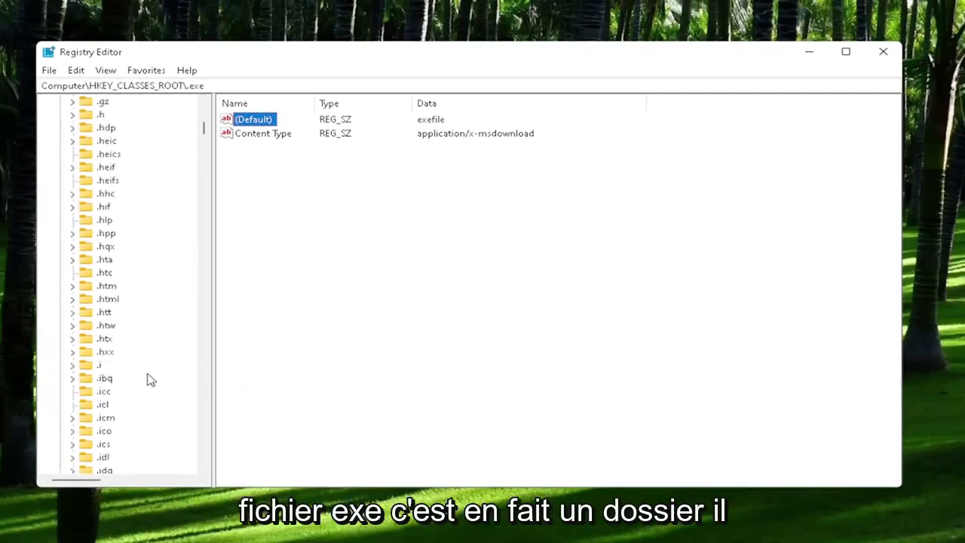
type(".movie")
scroll(126, 327, "down", 4)
scroll(120, 340, "down", 3)
left_click(108, 430)
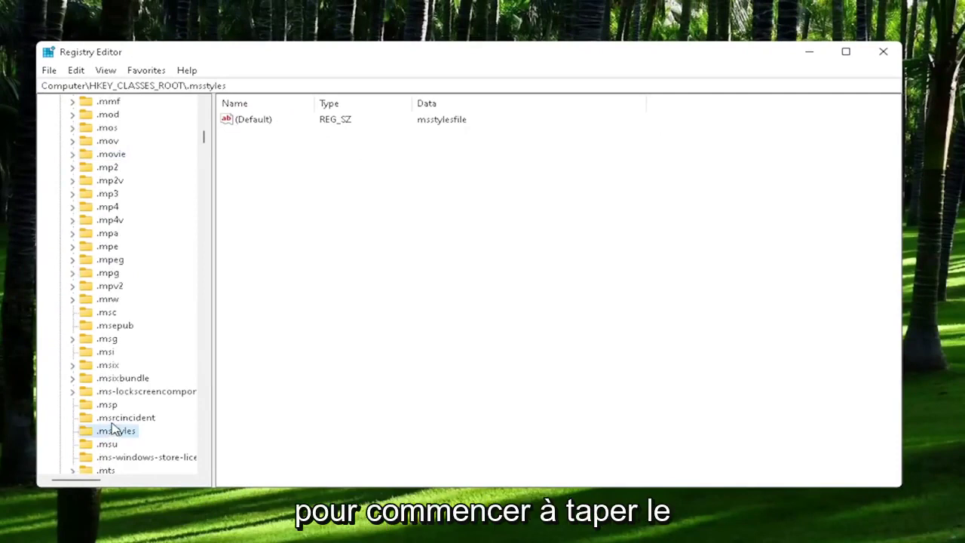
type("exefile")
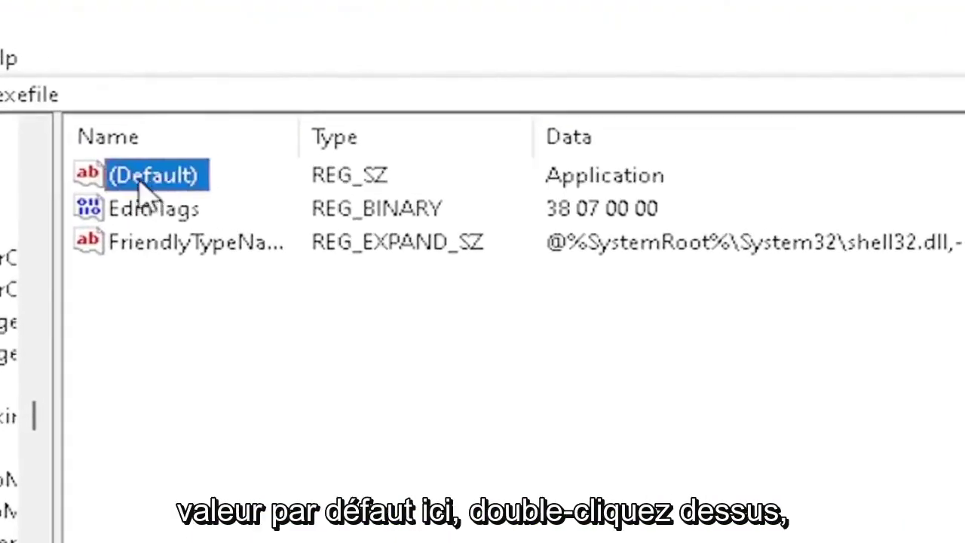
double_click(147, 179)
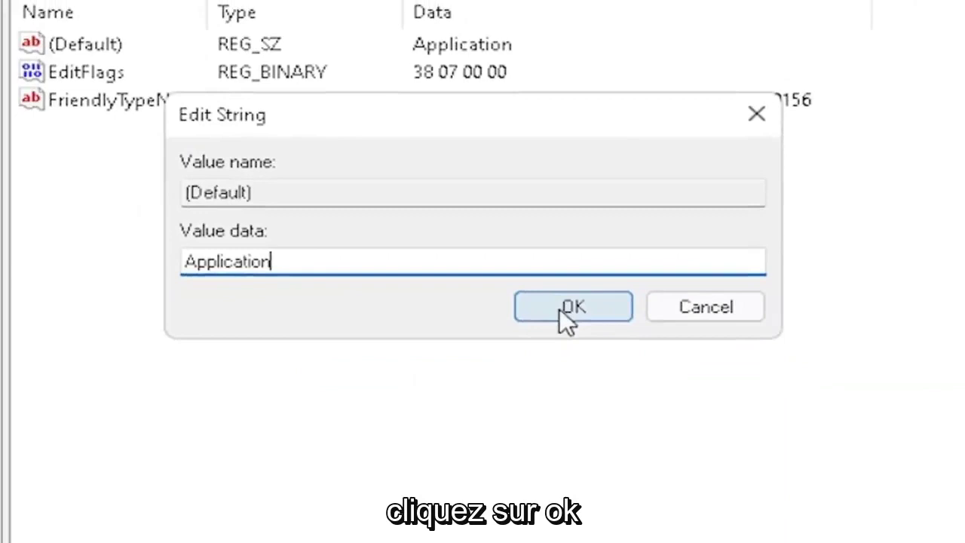
left_click(596, 337)
Select exefile\shell\open and save its (Default) value with empty data
left_click(84, 377)
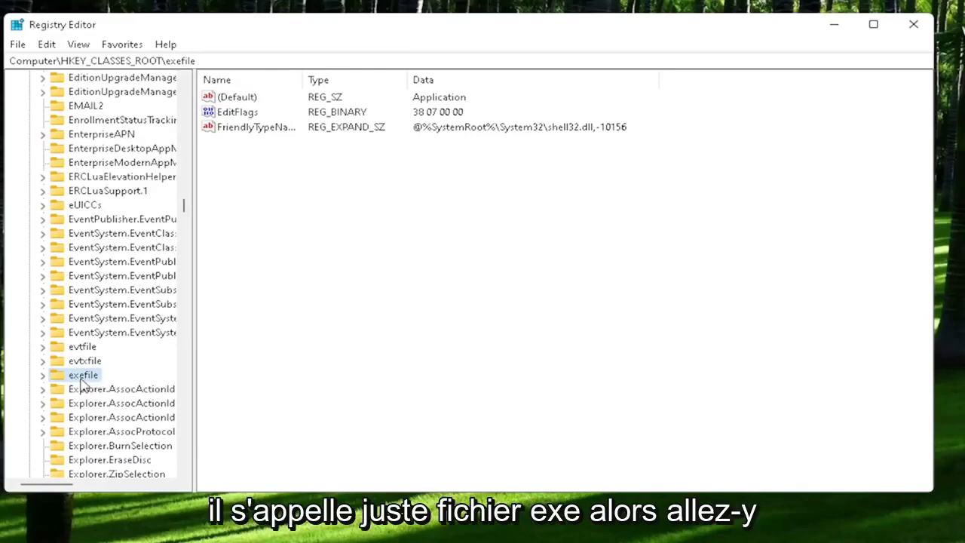
double_click(81, 377)
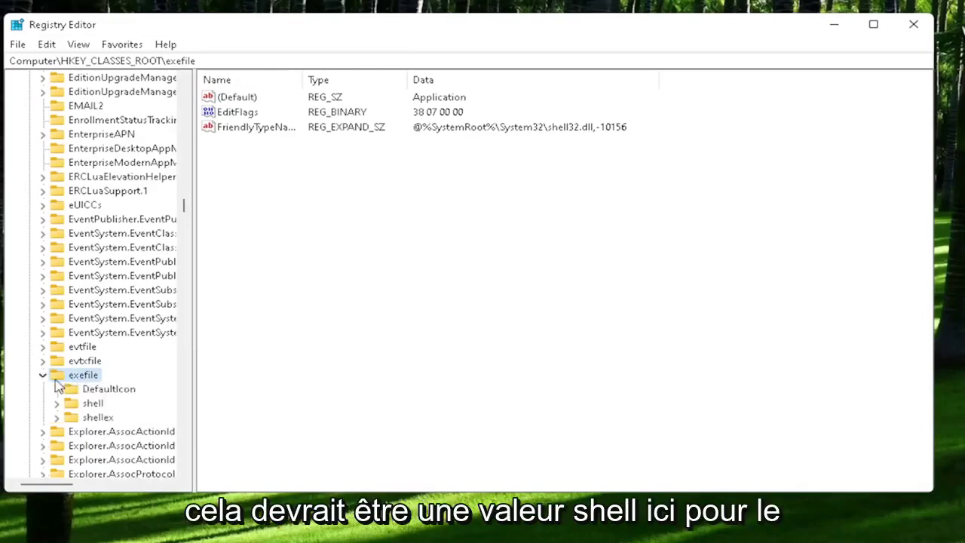
left_click(83, 405)
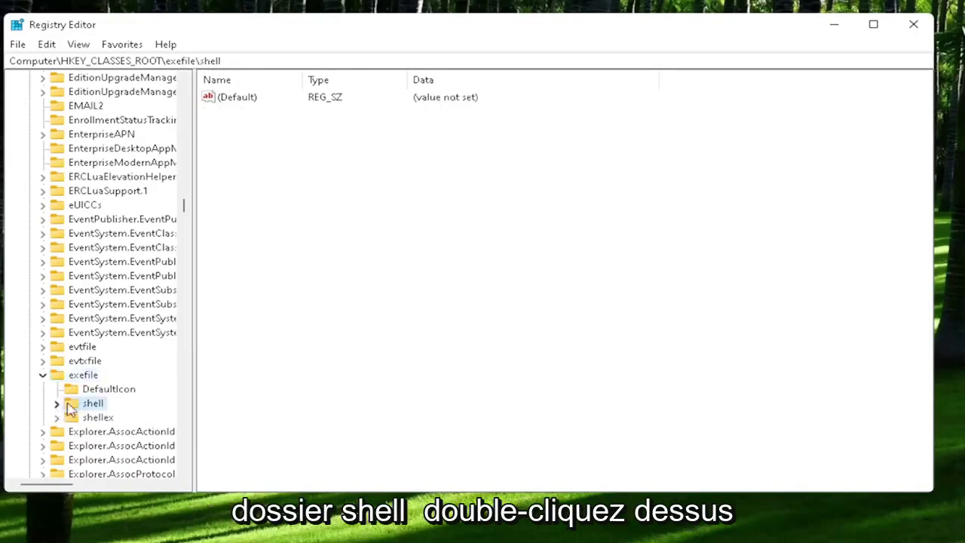
double_click(93, 405)
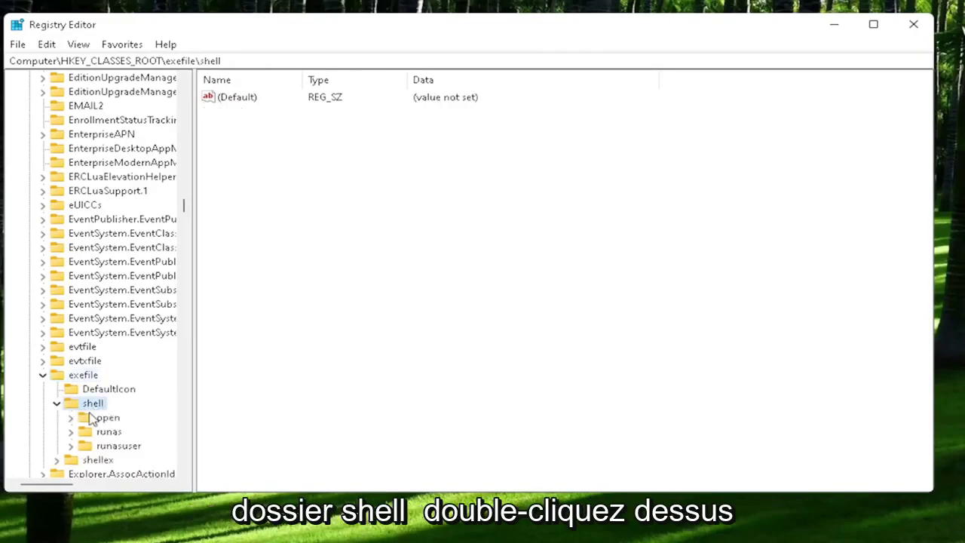
left_click(92, 421)
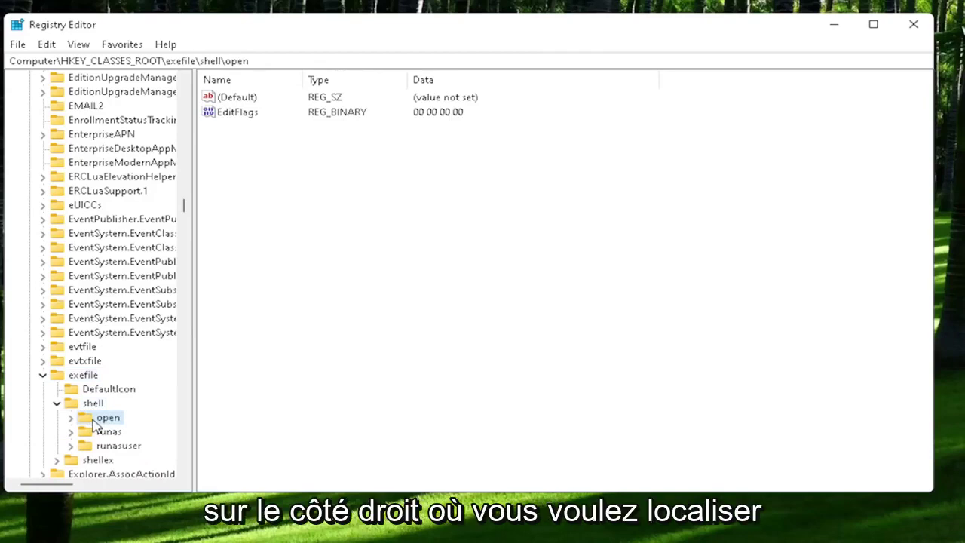
left_click(232, 101)
double_click(232, 101)
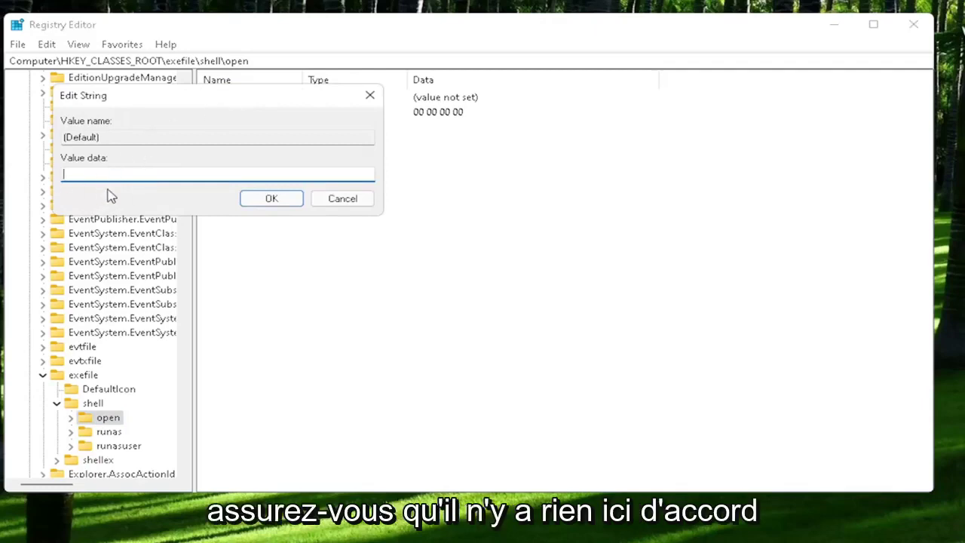
left_click(291, 200)
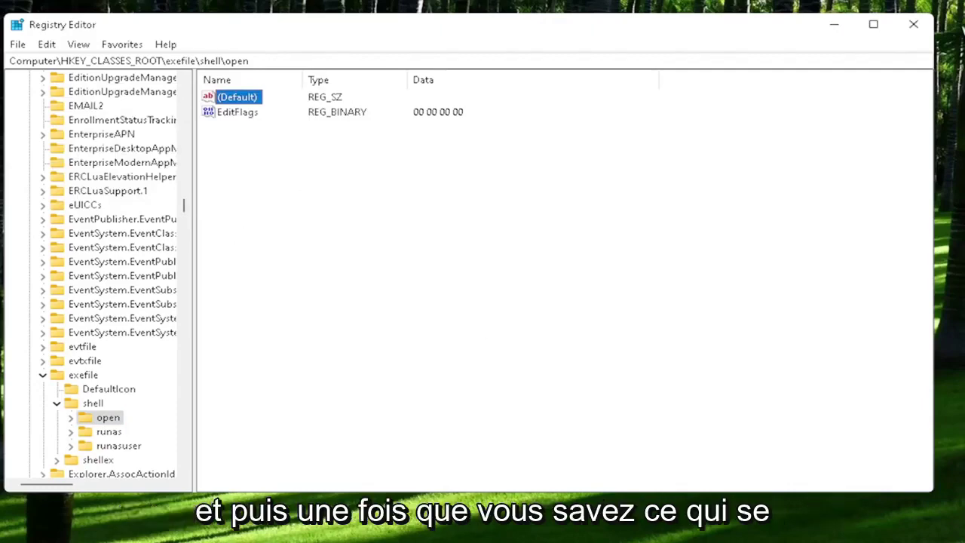
Collapse the shell, exefile and HKEY_CLASSES_ROOT keys in the tree
left_click(57, 403)
left_click(40, 376)
scroll(113, 302, "up", 5)
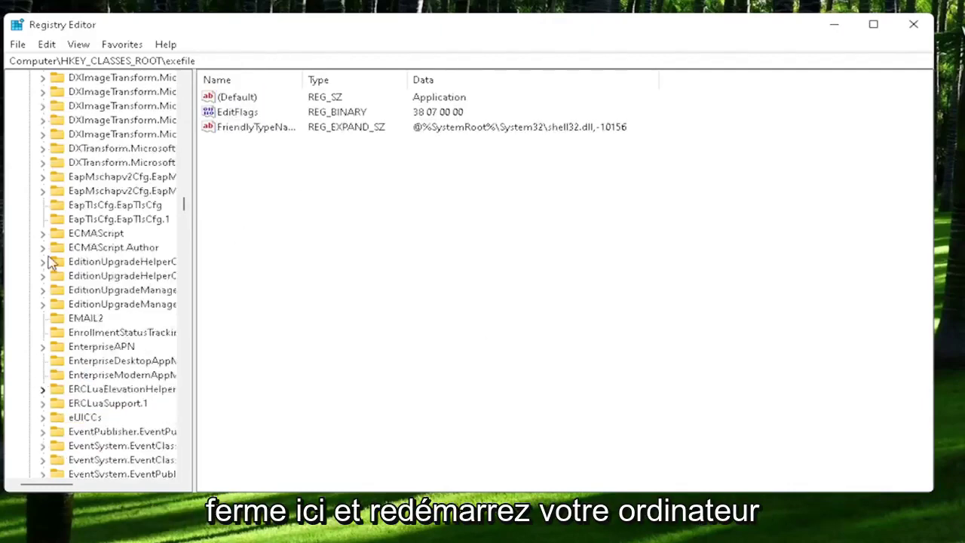
scroll(113, 302, "up", 3)
left_click_drag(186, 205, 184, 89)
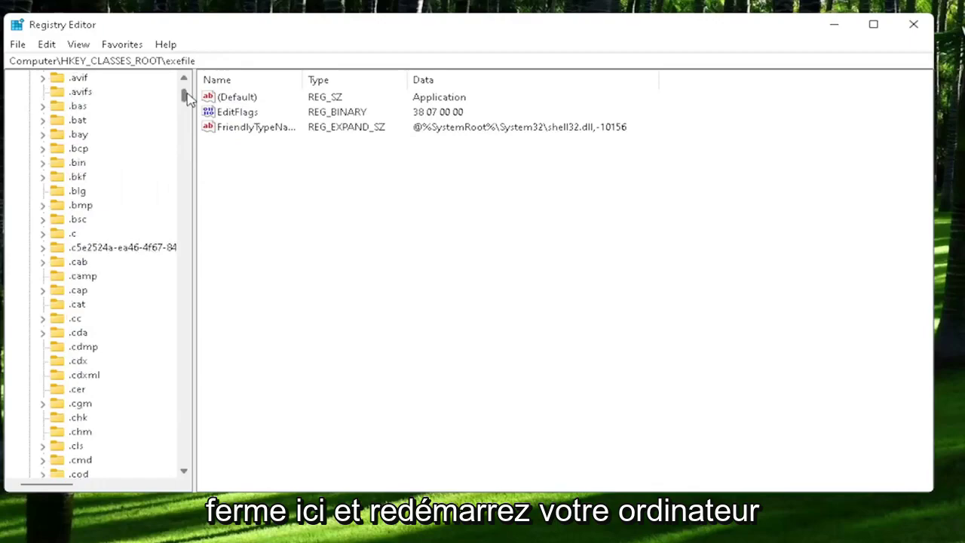
left_click(78, 103)
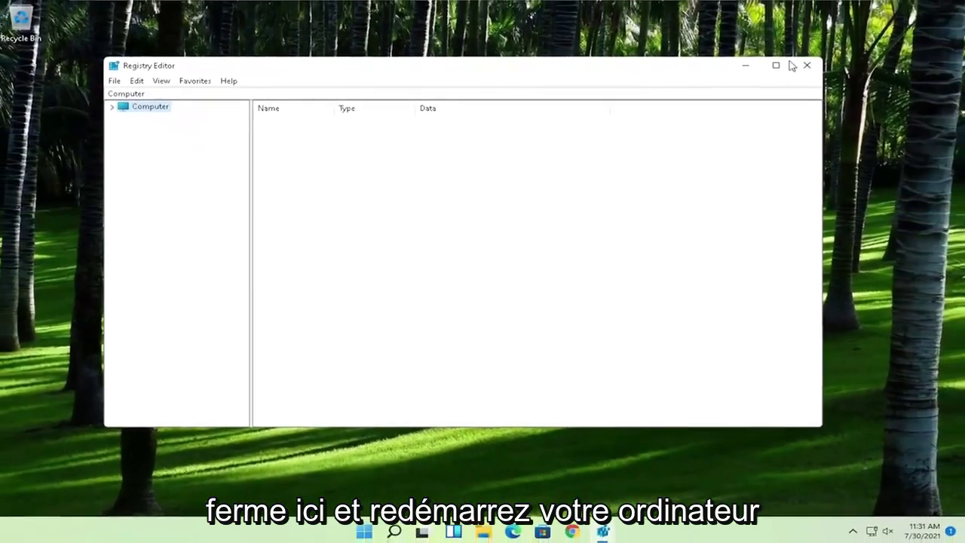
Close Registry Editor and restart the PC
left_click(807, 63)
right_click(380, 532)
mouse_move(368, 481)
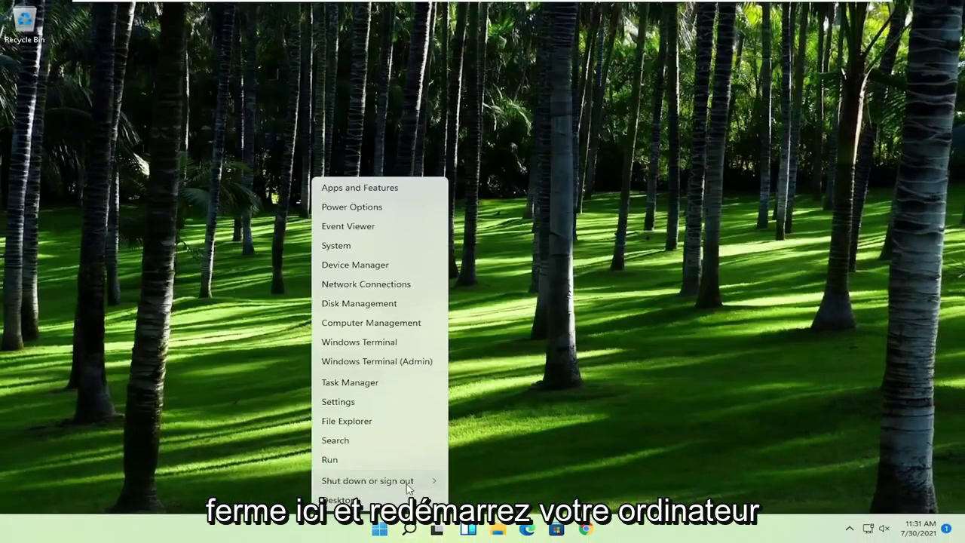
left_click(475, 502)
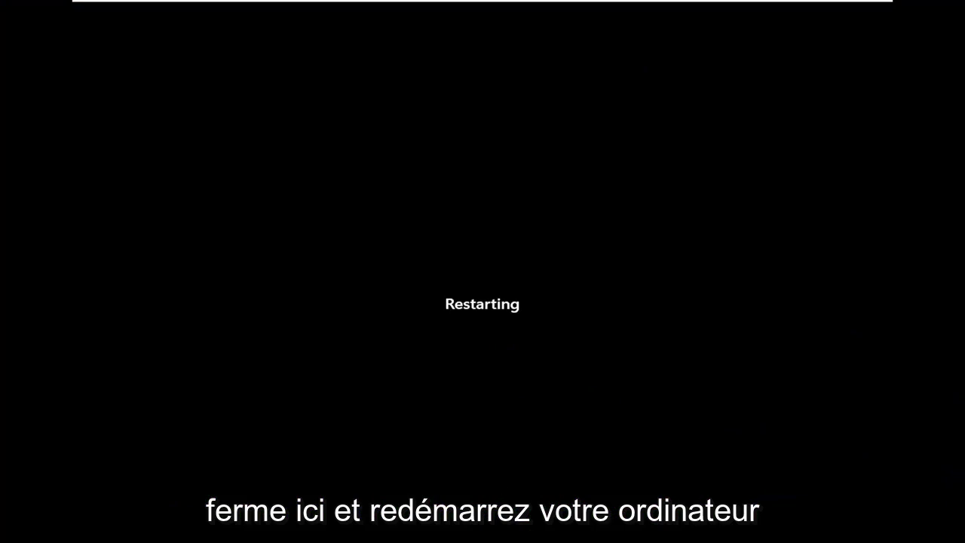